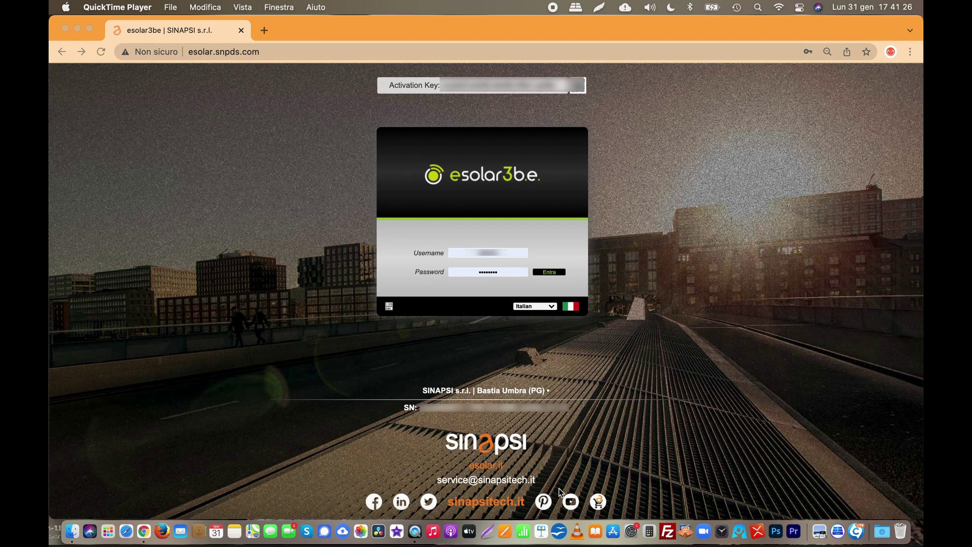
Sign in and open the Setup Logiche page under Configurazione Impianto > Logiche
left_click(554, 274)
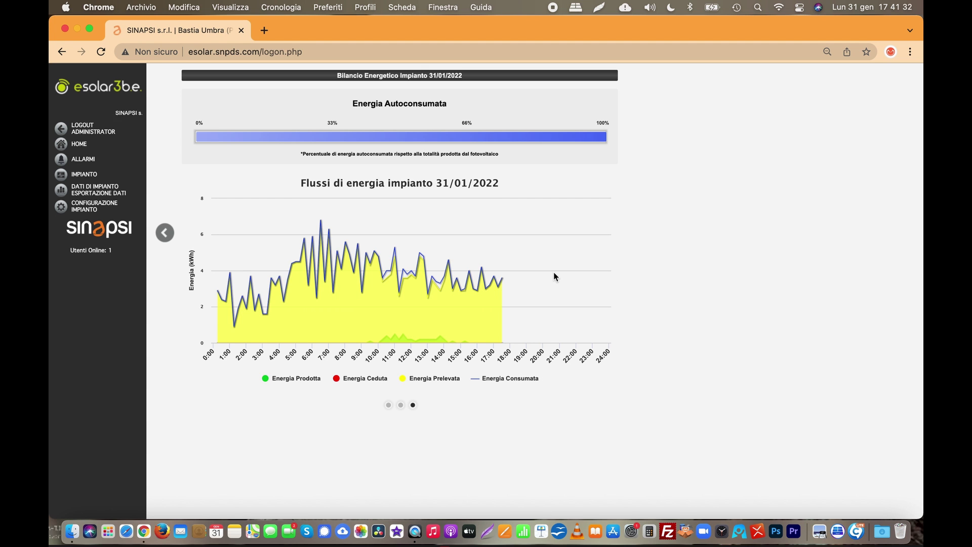
left_click(94, 207)
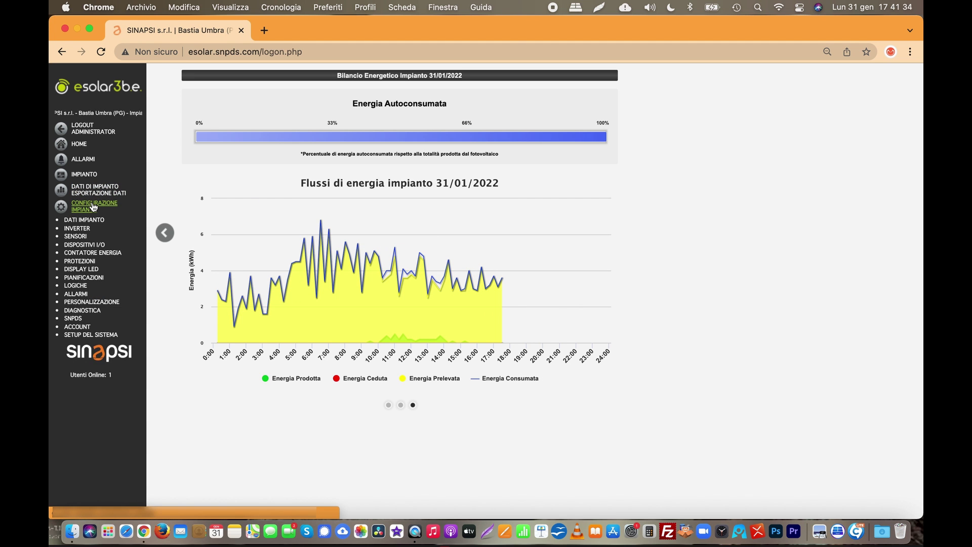
left_click(78, 287)
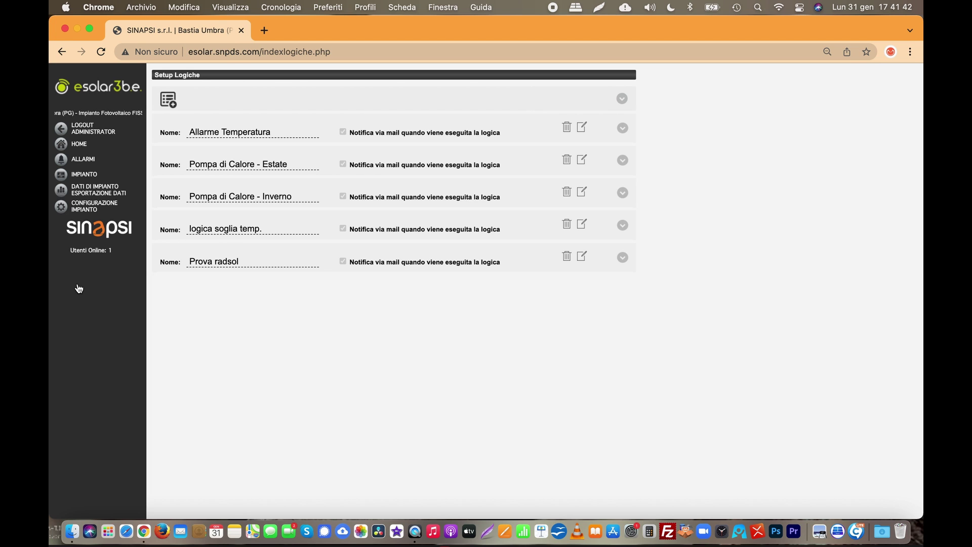
Add a new logic named 'test tutorial' and move on to its mail notification option
left_click(172, 105)
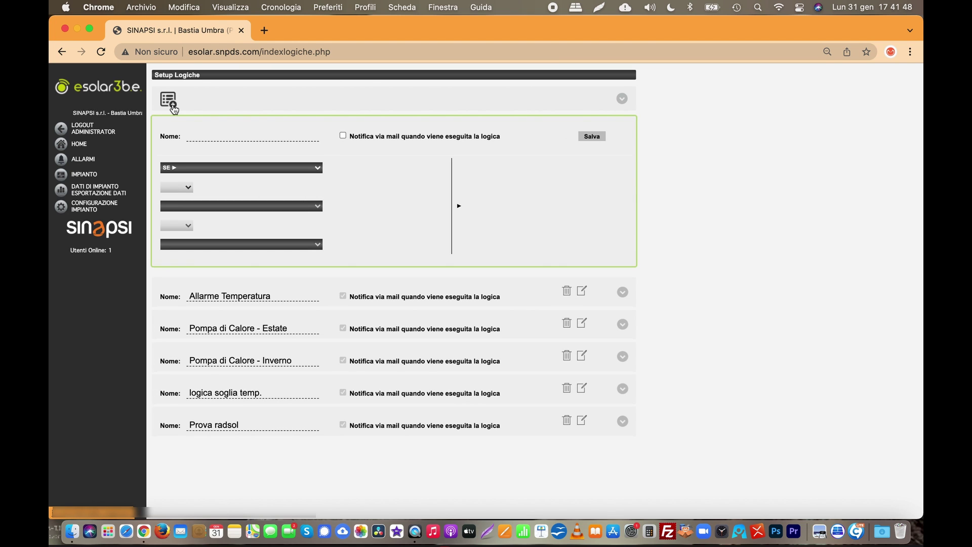
left_click(246, 134)
type("test")
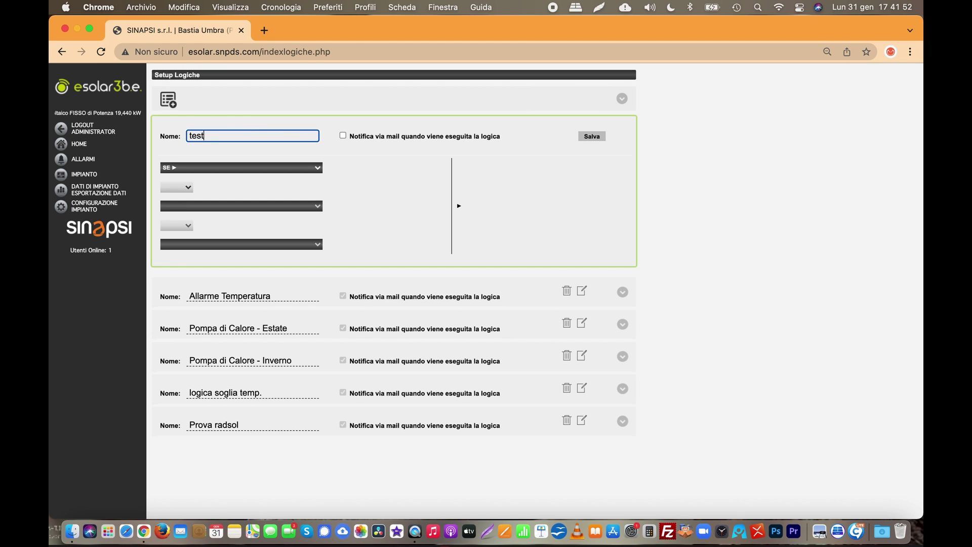
type(" tutori")
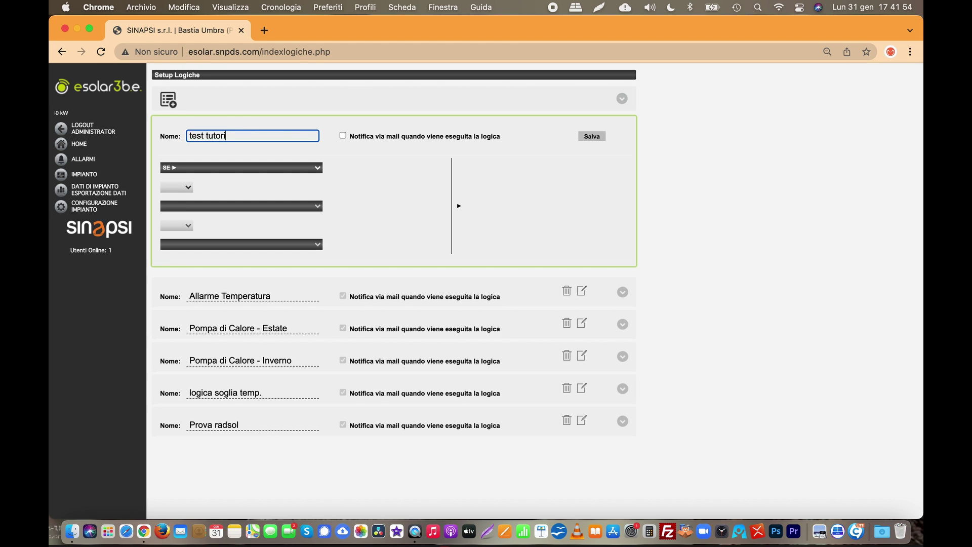
type("al")
key("Tab")
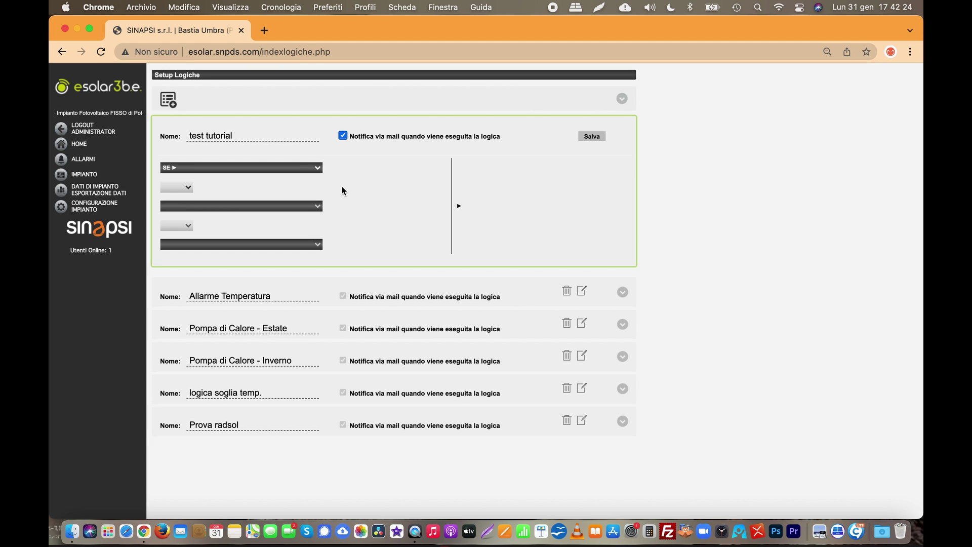
Set the condition source to '[ Potenza AC (kW) ] - Contatore prod. - Produzione Tot. E3'
left_click(256, 168)
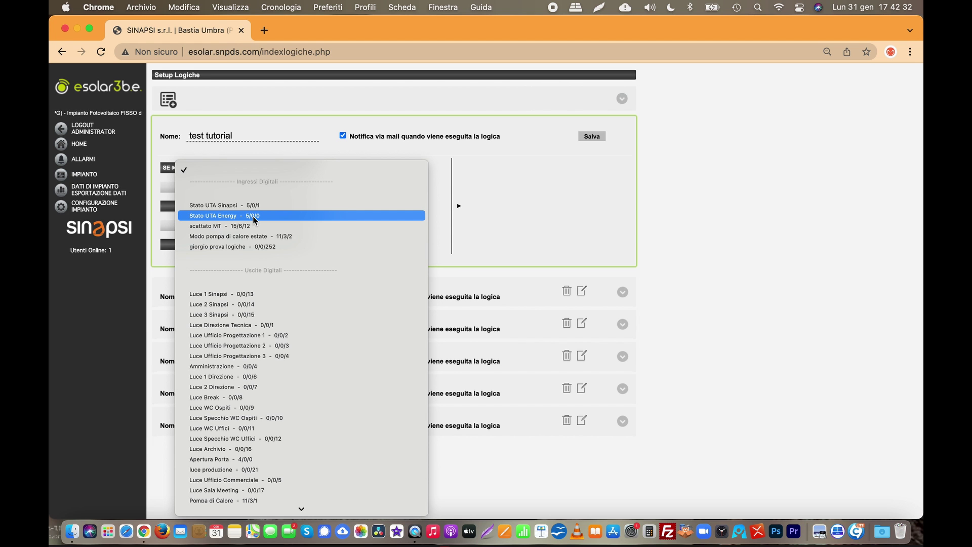
scroll(265, 322, "down", 10)
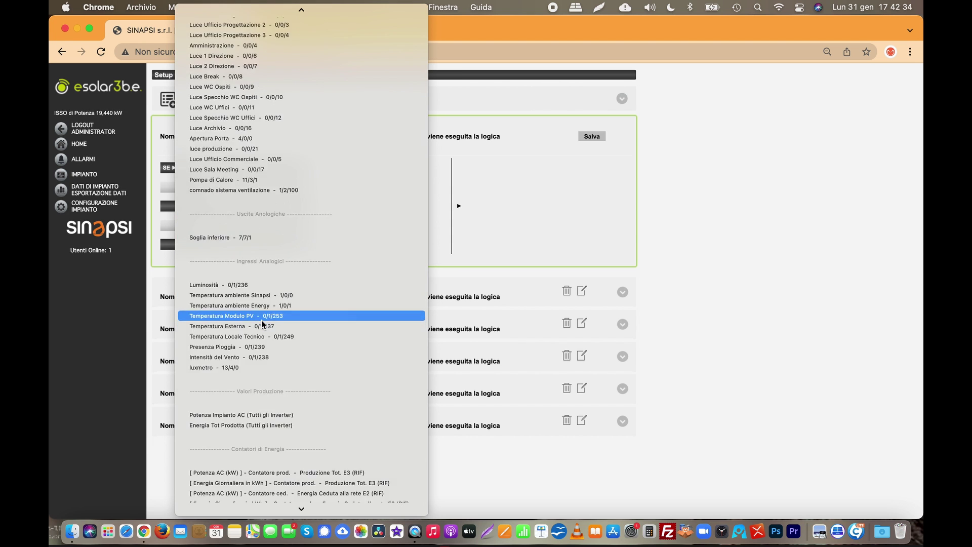
scroll(264, 300, "down", 2)
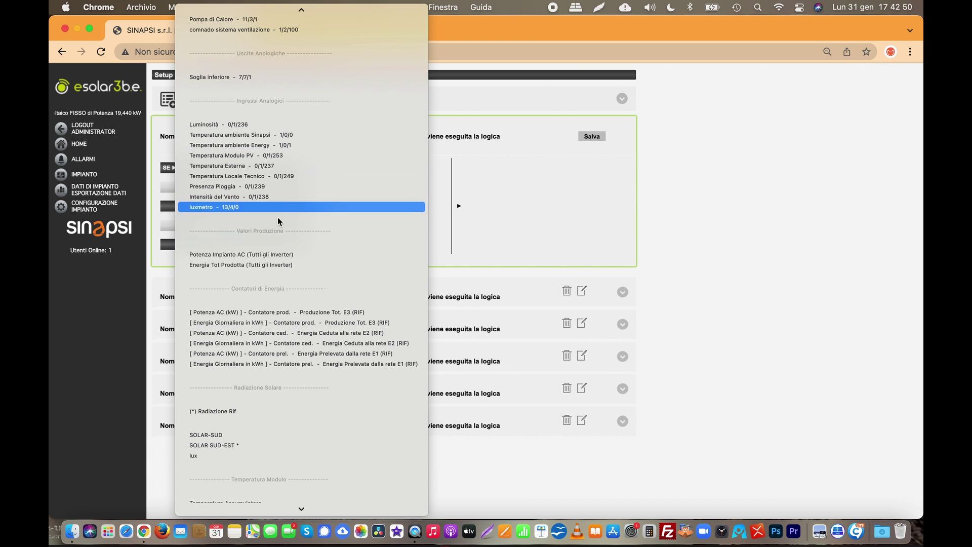
scroll(248, 216, "down", 5)
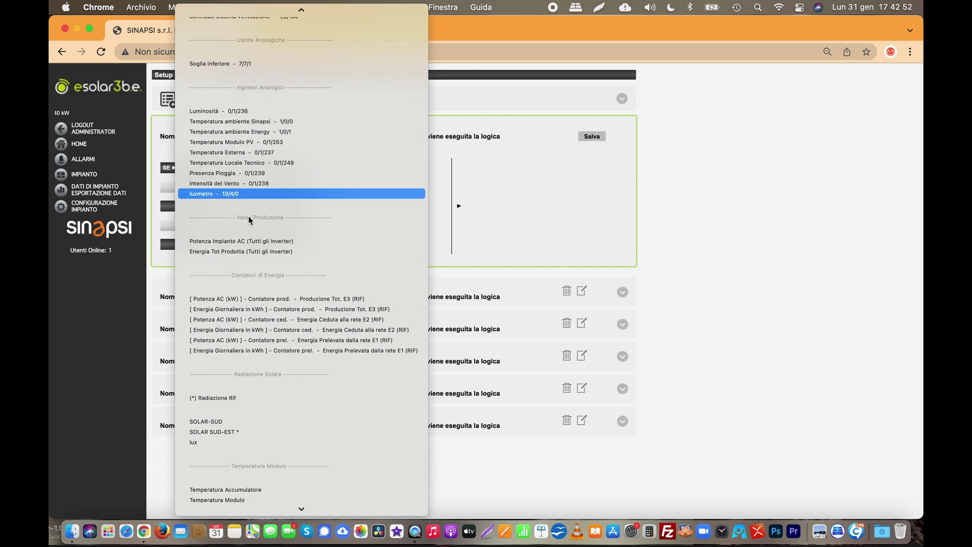
scroll(254, 454, "down", 1)
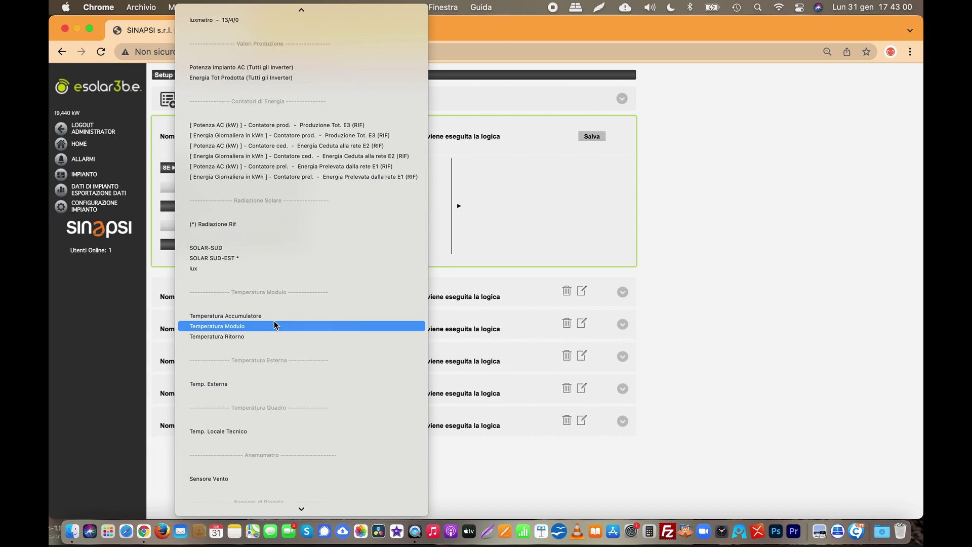
left_click(274, 127)
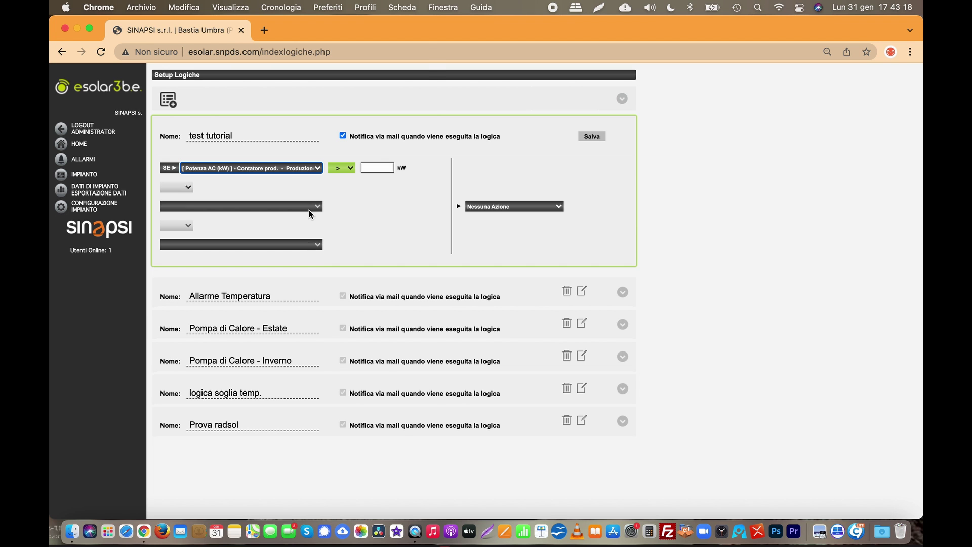
Briefly switch the condition to Stato UTA Sinapsi with ON as the required state
left_click(310, 168)
scroll(305, 172, "up", 10)
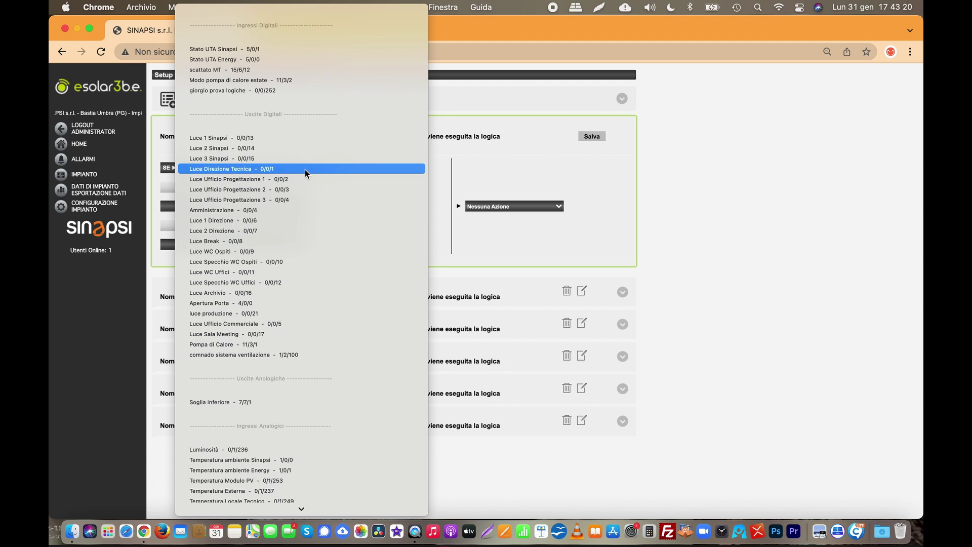
left_click(259, 48)
left_click(351, 169)
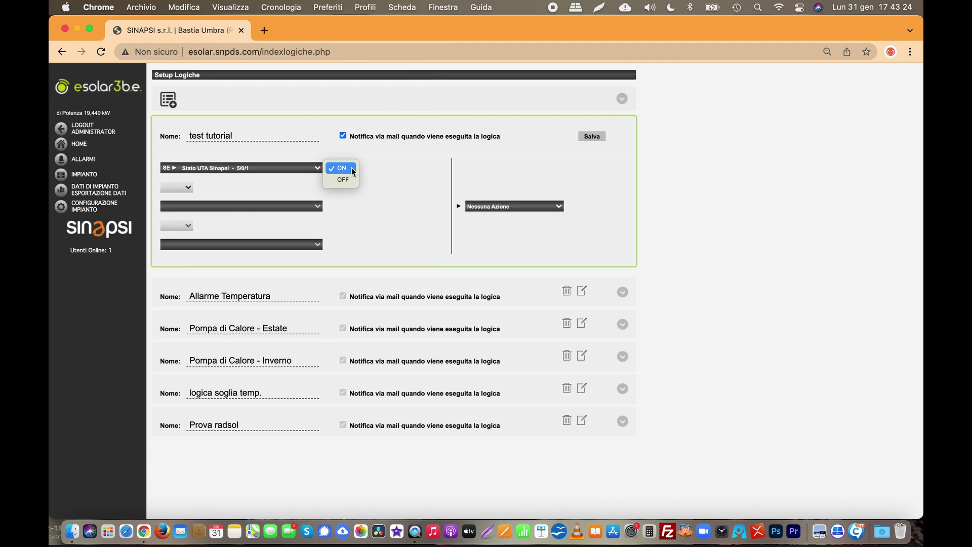
left_click(351, 168)
Return the condition to production AC power, keep '>' and enter a 123 kW threshold
left_click(311, 169)
scroll(265, 217, "down", 5)
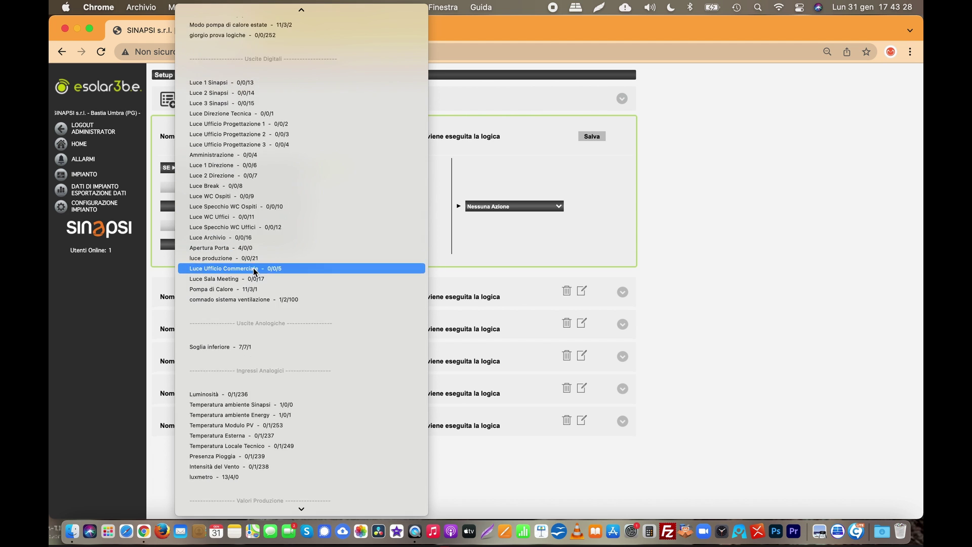
scroll(253, 276, "down", 1)
left_click(254, 278)
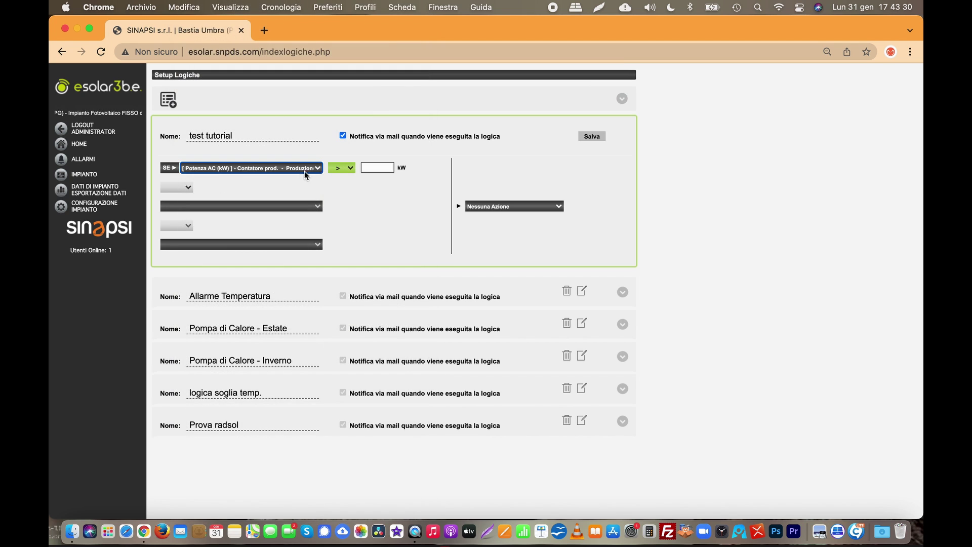
left_click(352, 169)
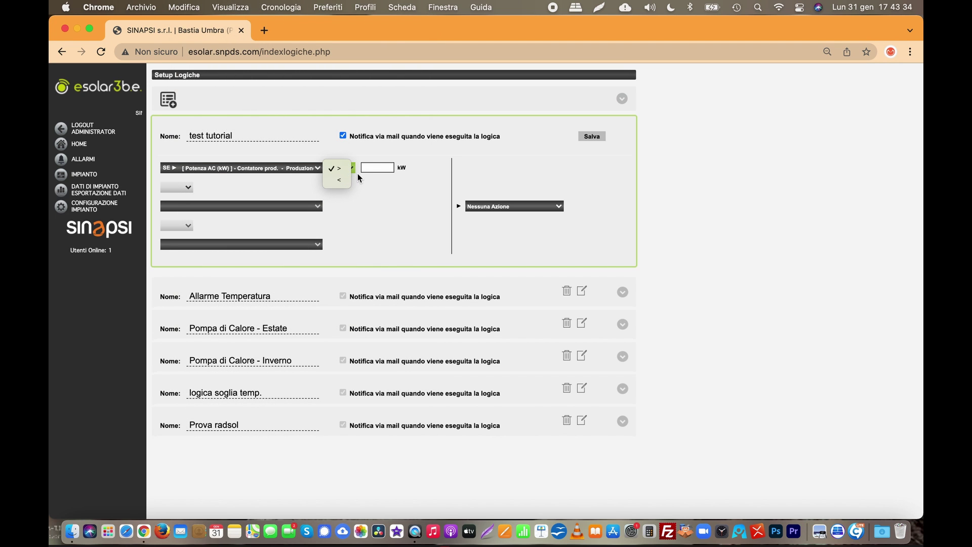
left_click(379, 168)
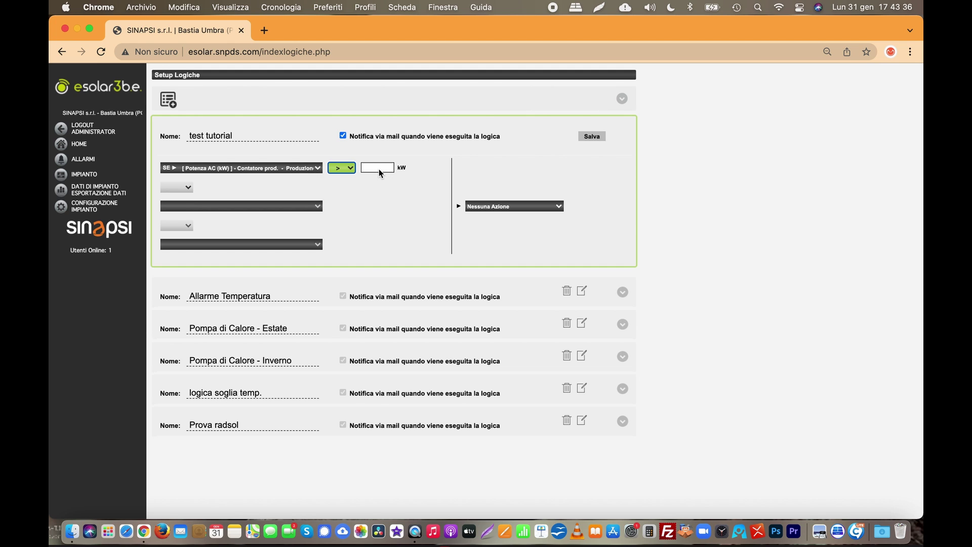
left_click(378, 169)
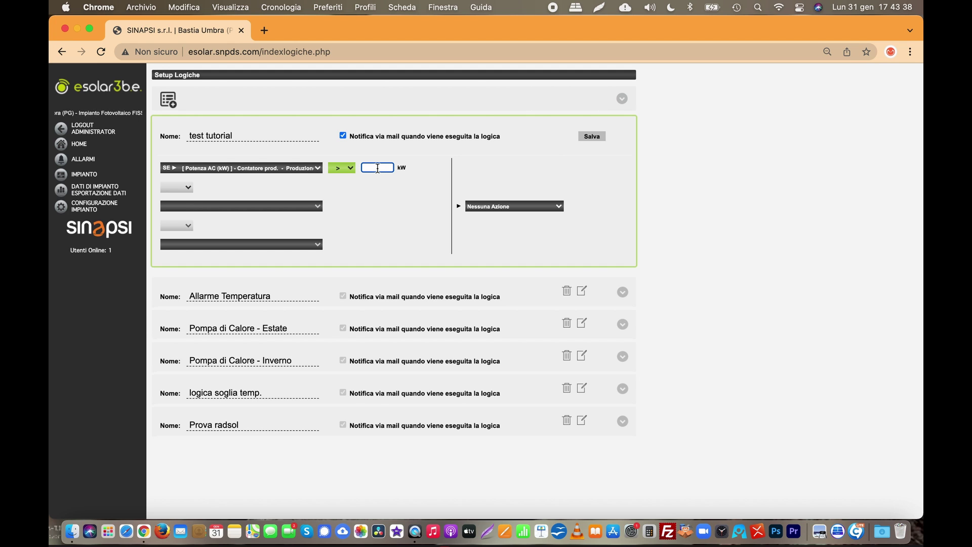
type("123")
Link the AC power condition to a second condition with AND
left_click(186, 187)
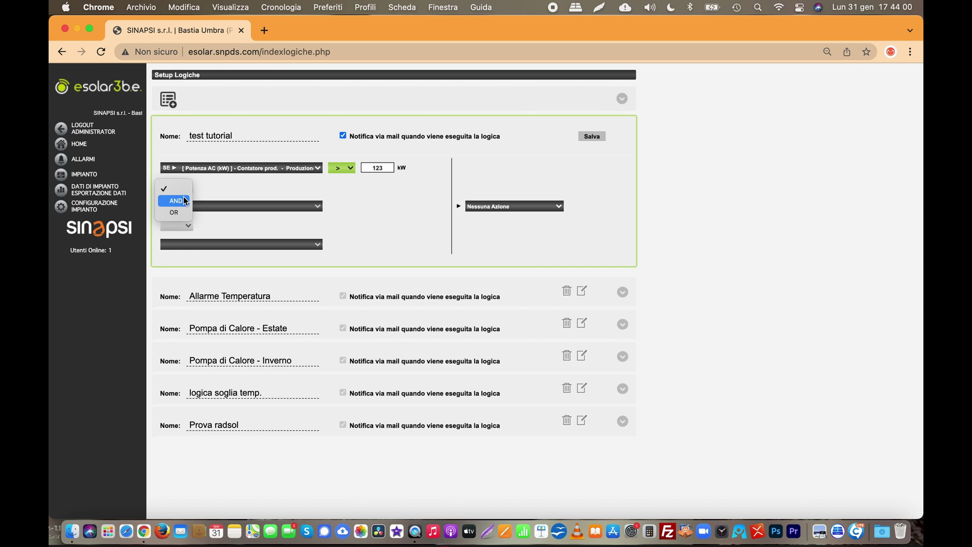
left_click(185, 200)
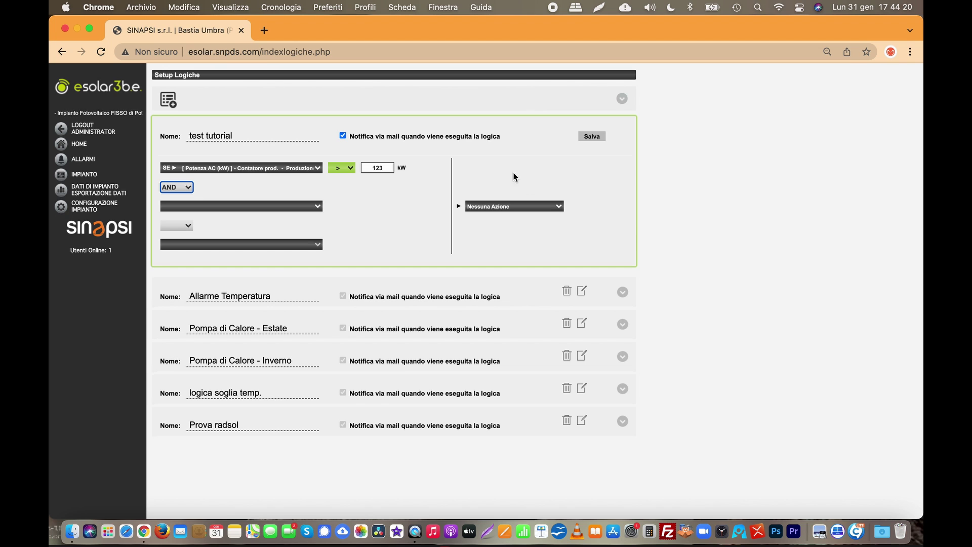
Set the action target to Luce 1 Sinapsi switched OFF
left_click(499, 205)
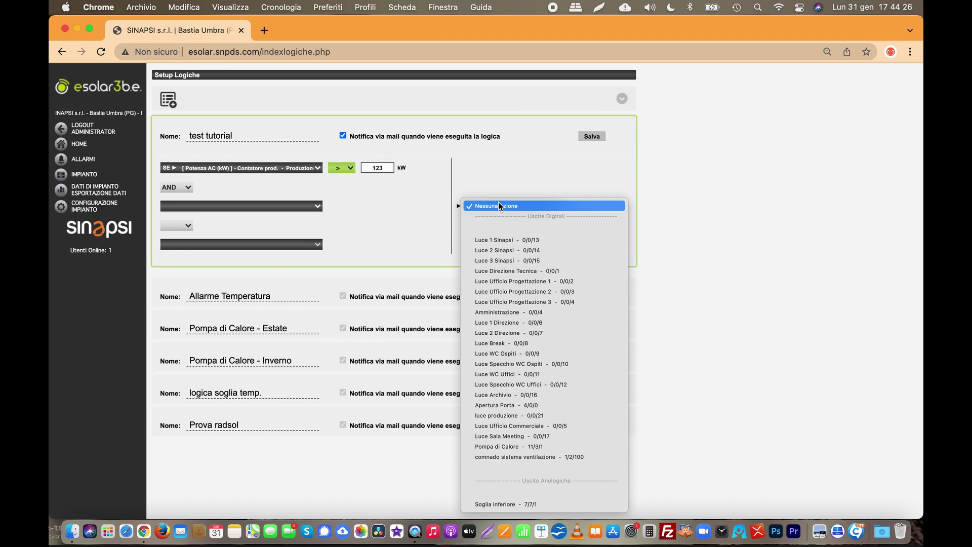
left_click(510, 240)
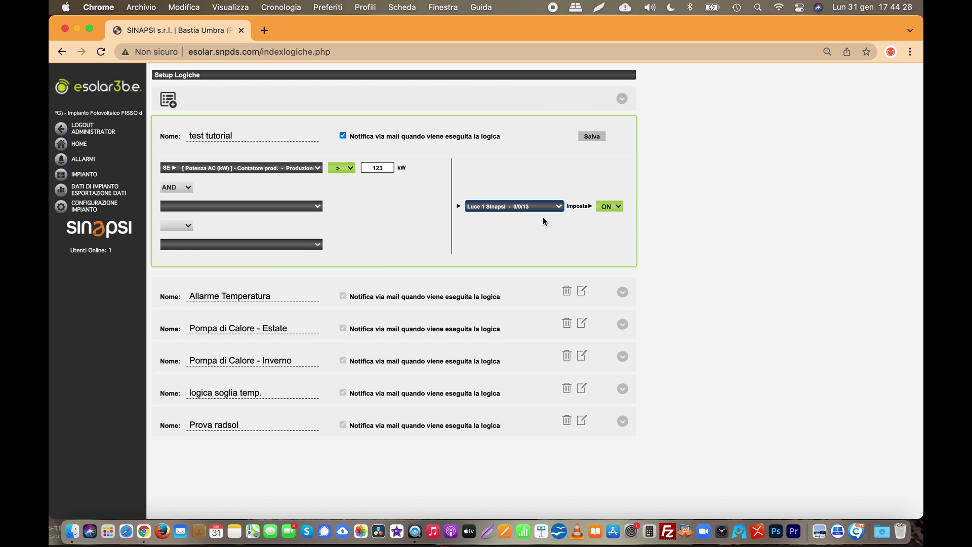
left_click(615, 218)
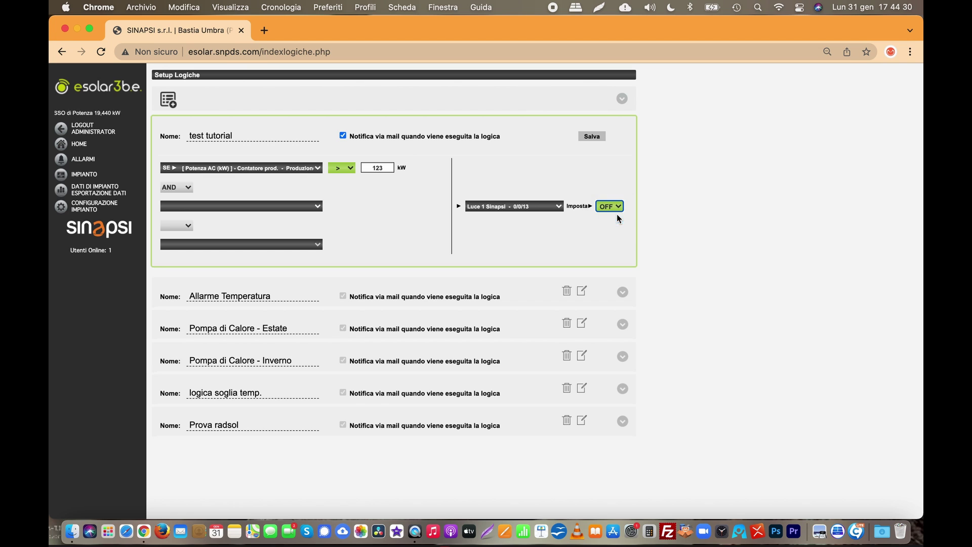
Change the action to set Soglia inferiore - 7/7/1 to 56
left_click(549, 209)
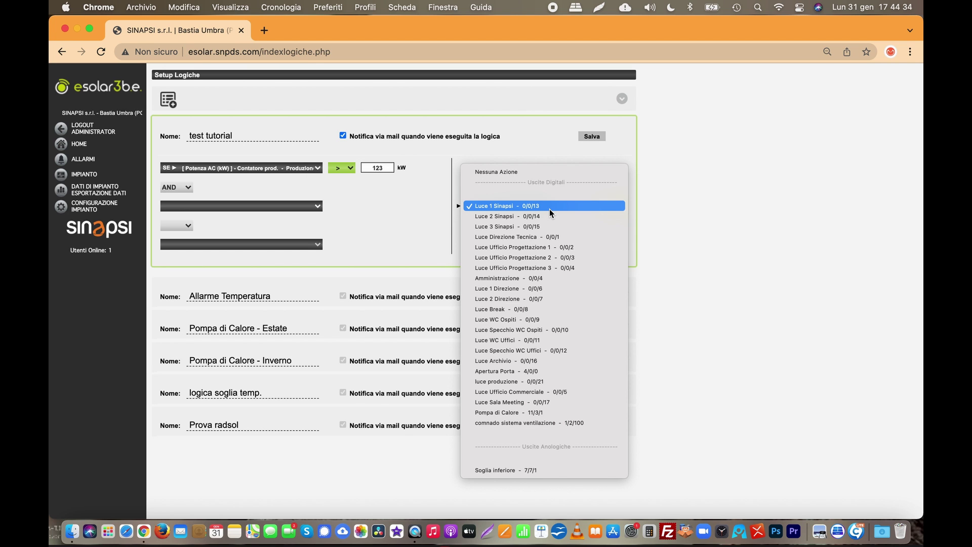
left_click(528, 470)
left_click(613, 206)
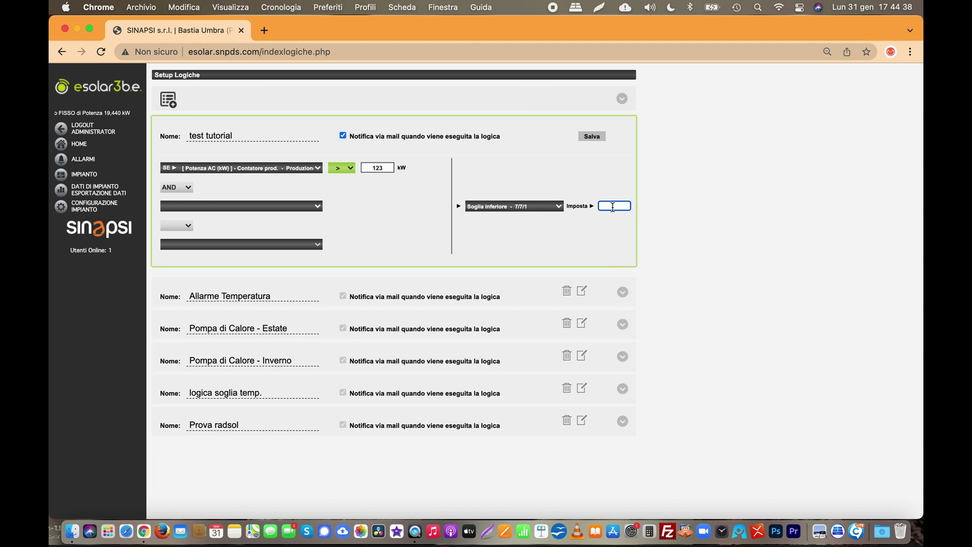
type("56")
Save the test tutorial logic, then go to the ALLARMI section
left_click(592, 136)
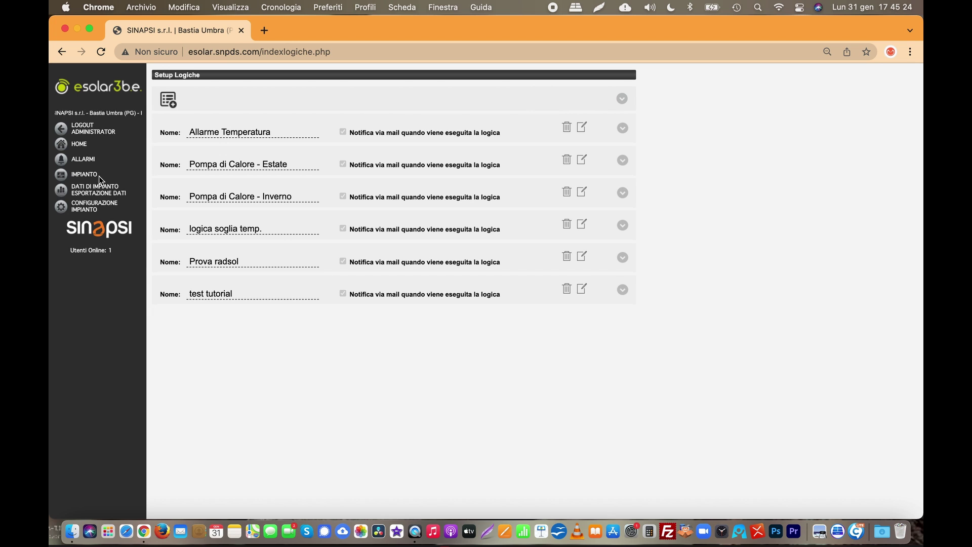
left_click(87, 165)
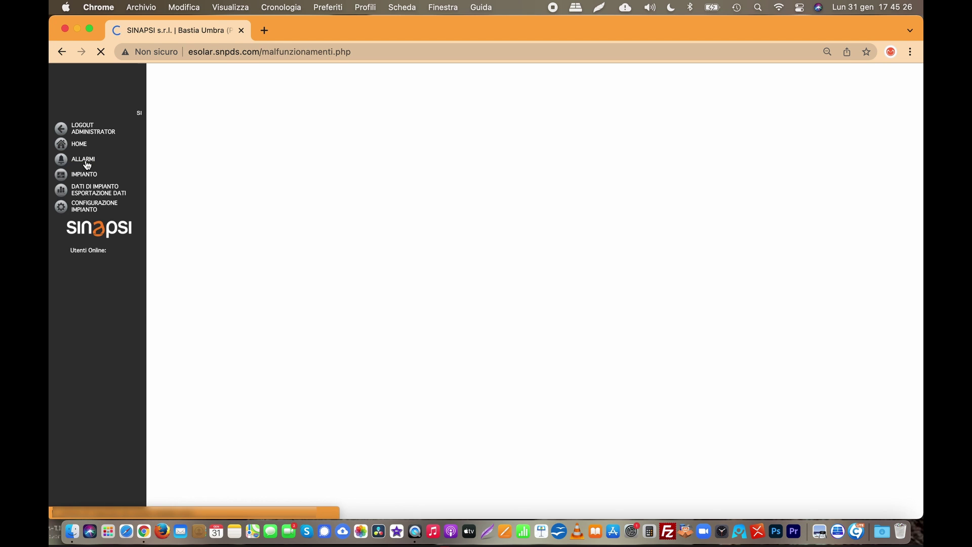